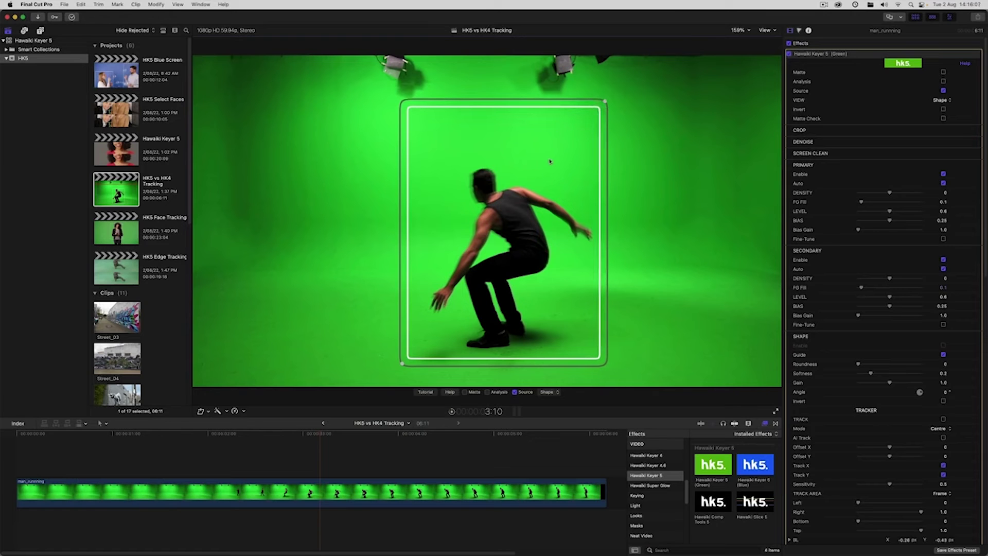
Enable Analysis in Hawaiki Keyer 5 to show the dancer clip's orange analysis view
click(944, 82)
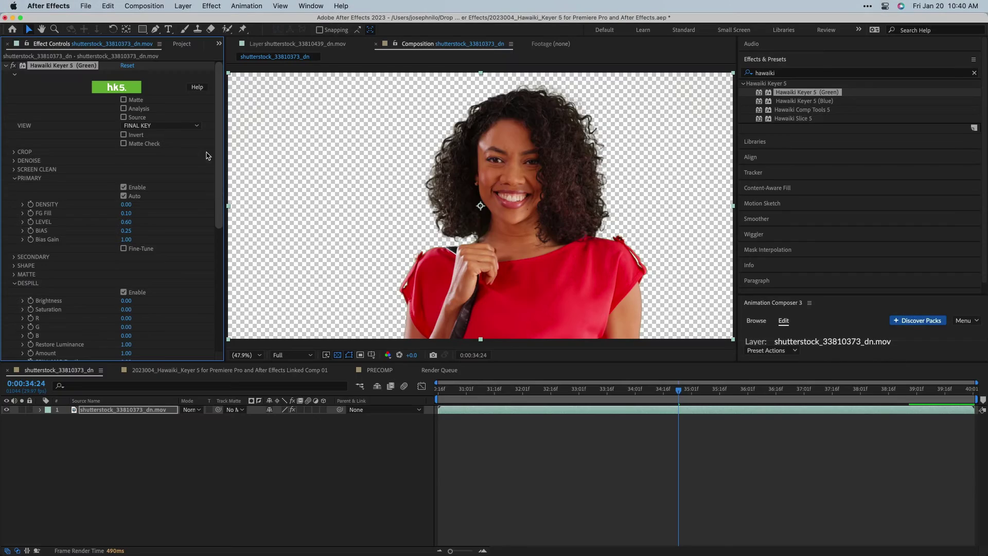
Review the VIEW modes and switch Hawaiki Keyer 5 to the black-and-white Matte view
click(190, 126)
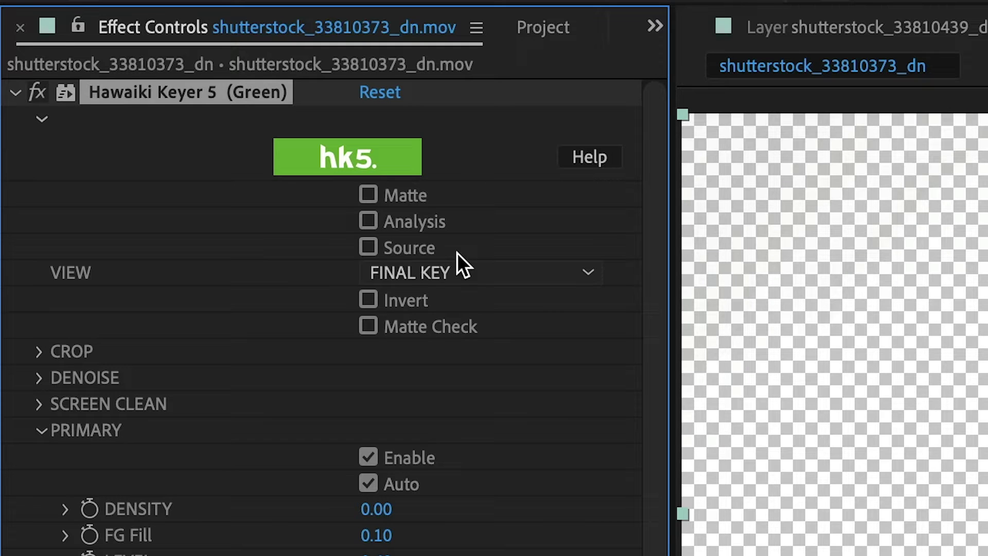
click(370, 195)
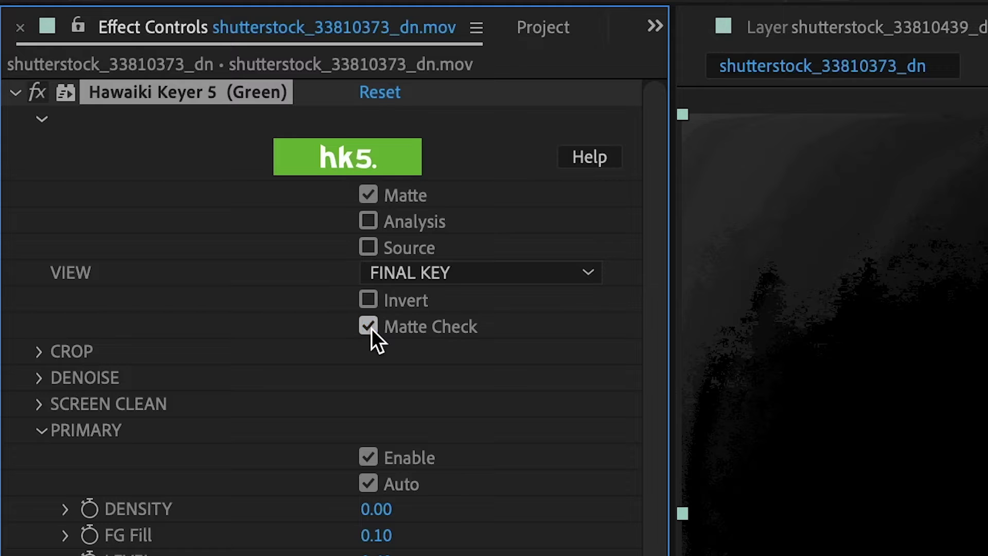
Turn off Invert and Matte, show Analysis, and set Primary Density to 0.09 with FG Fill 0.00
click(368, 301)
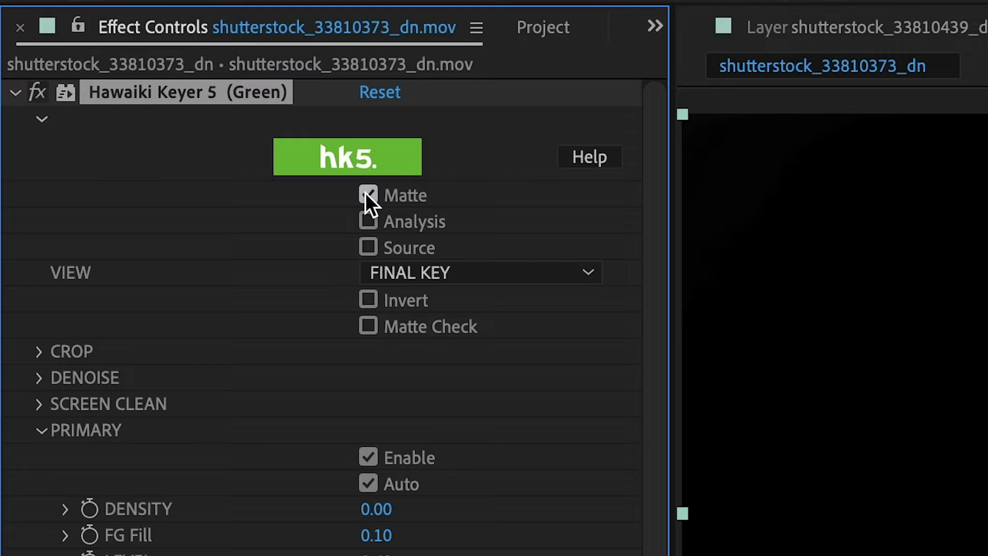
click(368, 195)
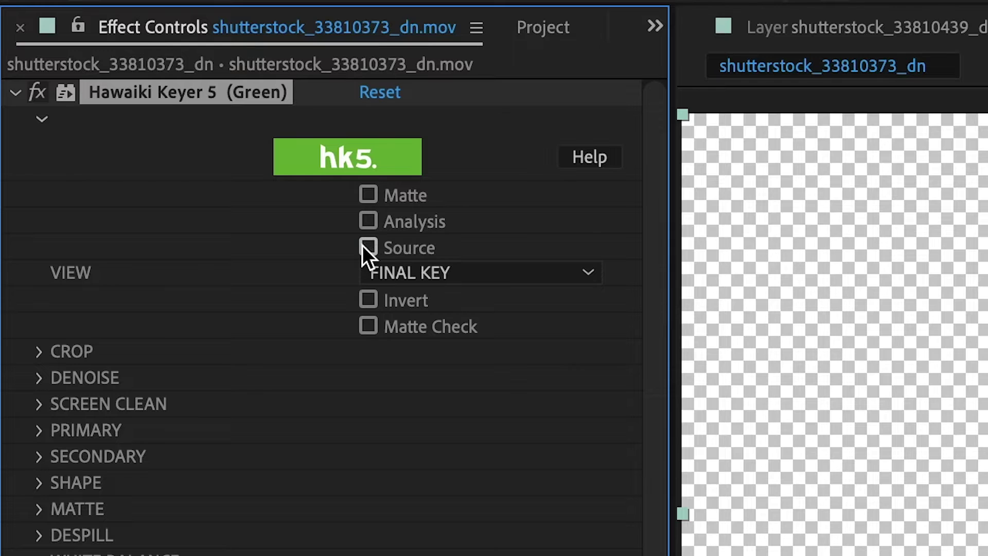
click(367, 247)
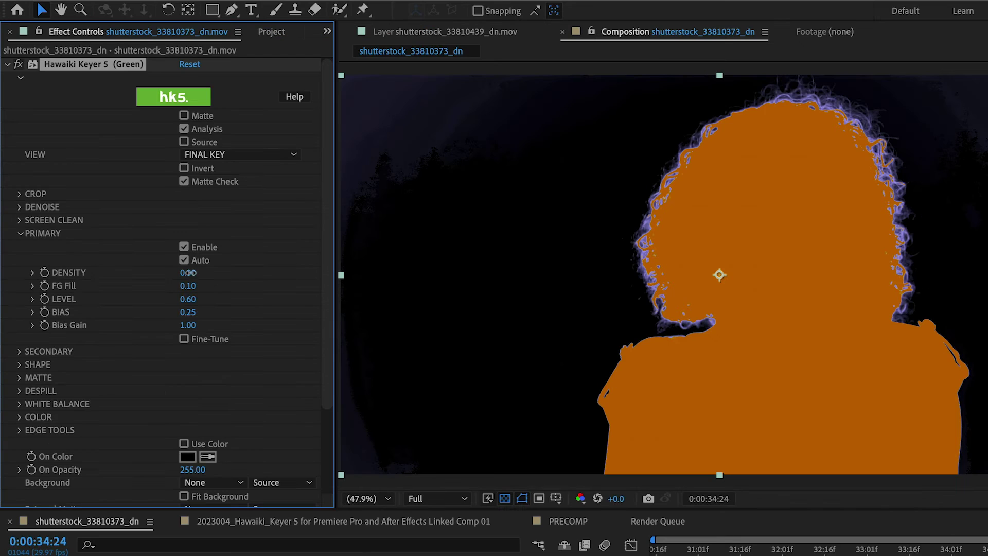
drag(189, 273, 124, 299)
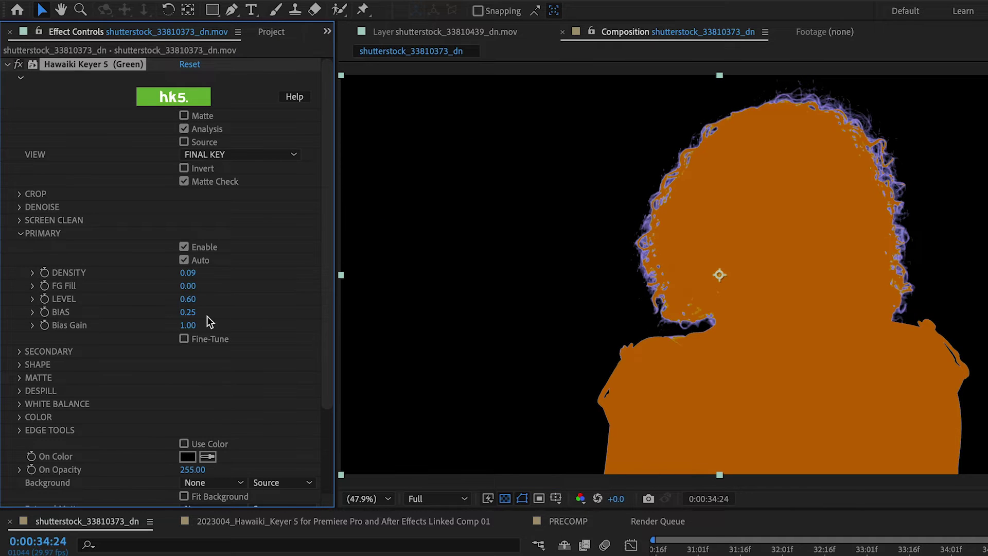
Lower primary Level to 0.57, enable Primary Fine-Tune, and read the Hawaiki Keyer 5 help
mouse_move(185, 304)
mouse_down()
mouse_move(263, 306)
mouse_move(183, 313)
mouse_up()
click(185, 341)
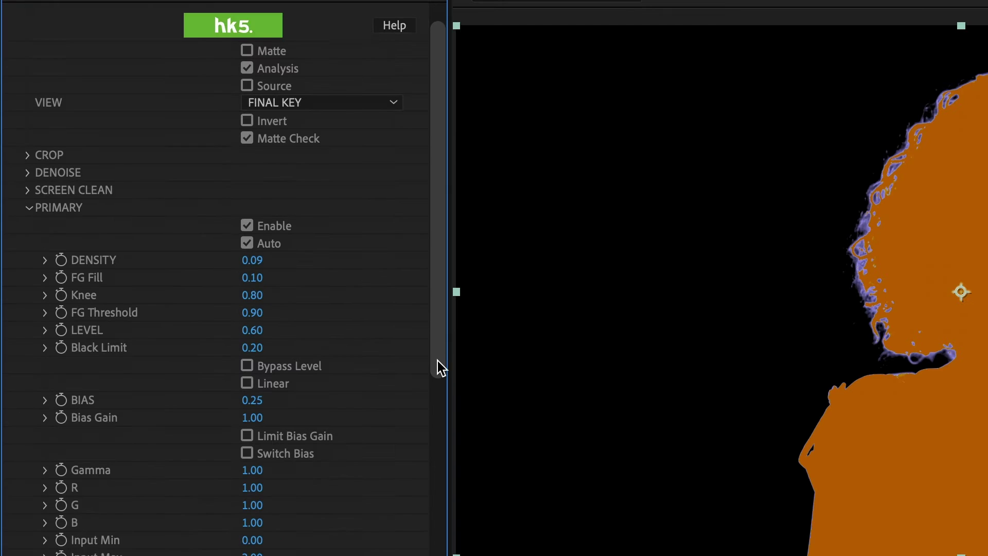
drag(654, 445, 666, 555)
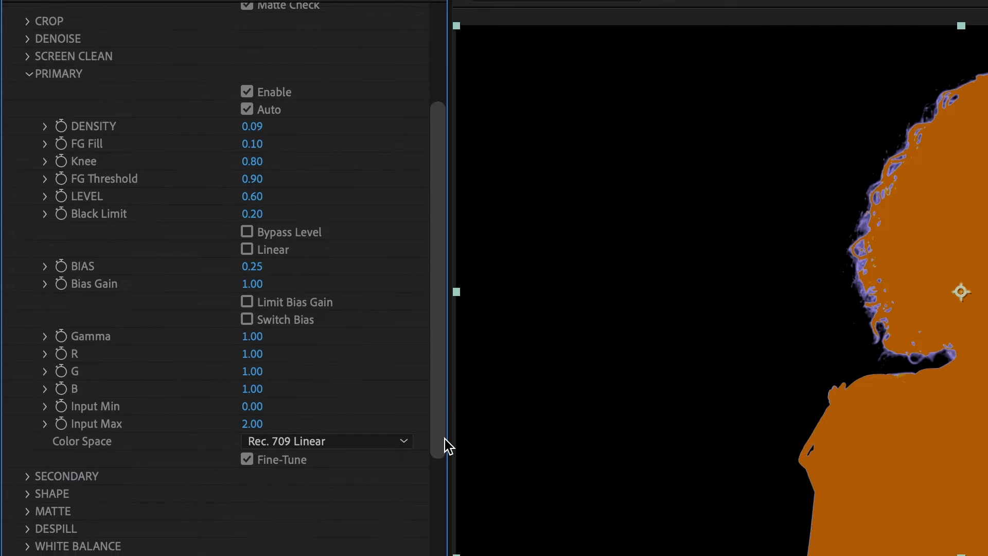
drag(445, 439, 418, 265)
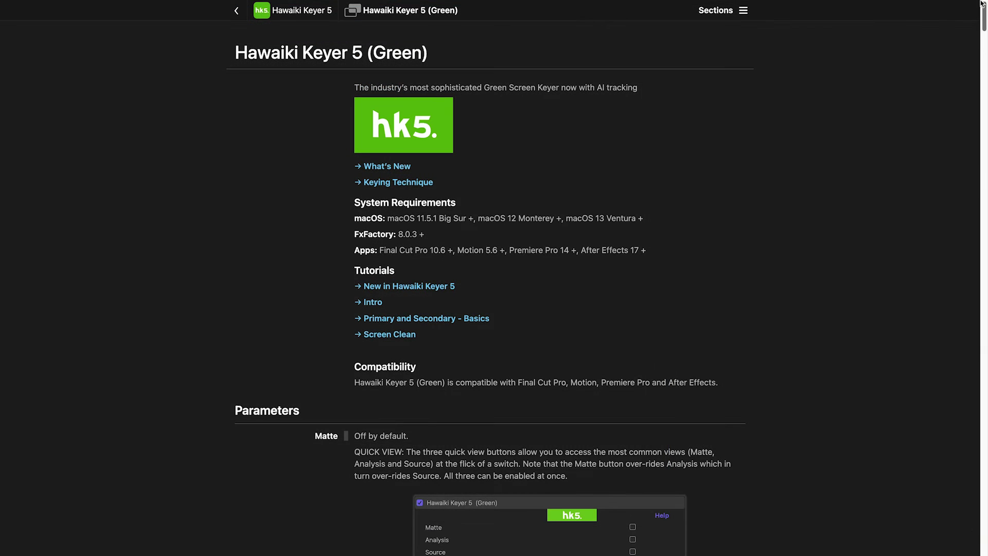
drag(985, 19, 985, 56)
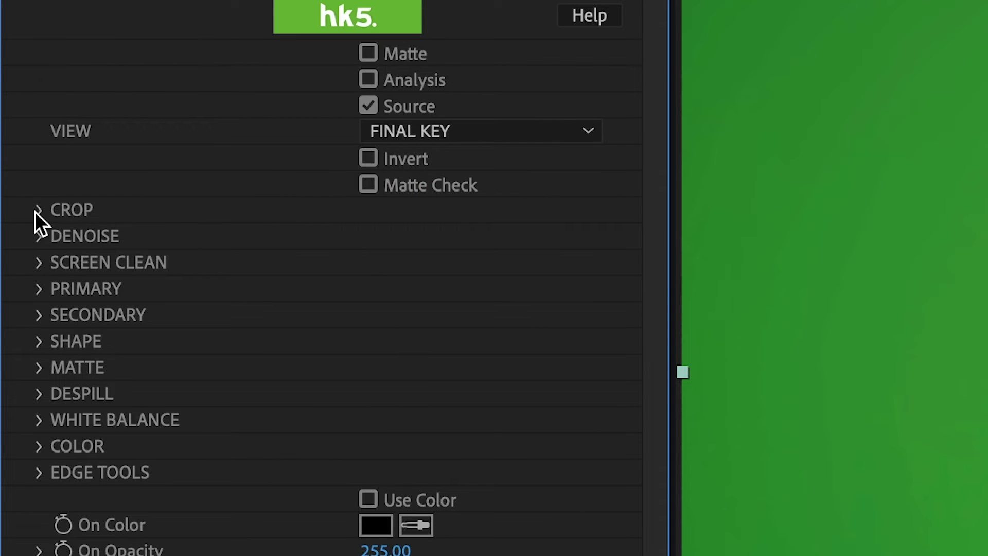
Test a left-edge crop, set Denoise strength to High, and enable Screen Clean
click(37, 210)
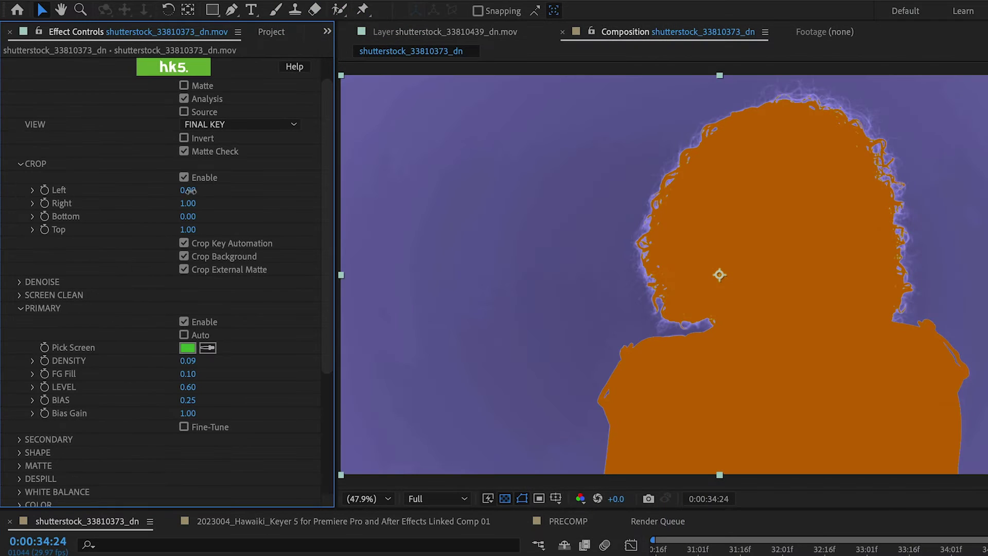
drag(195, 192, 213, 196)
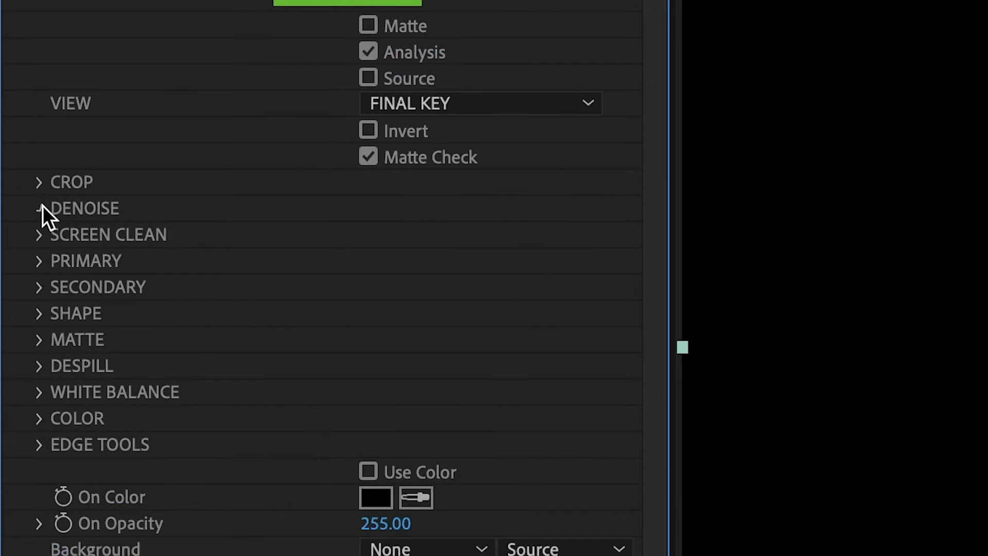
click(21, 177)
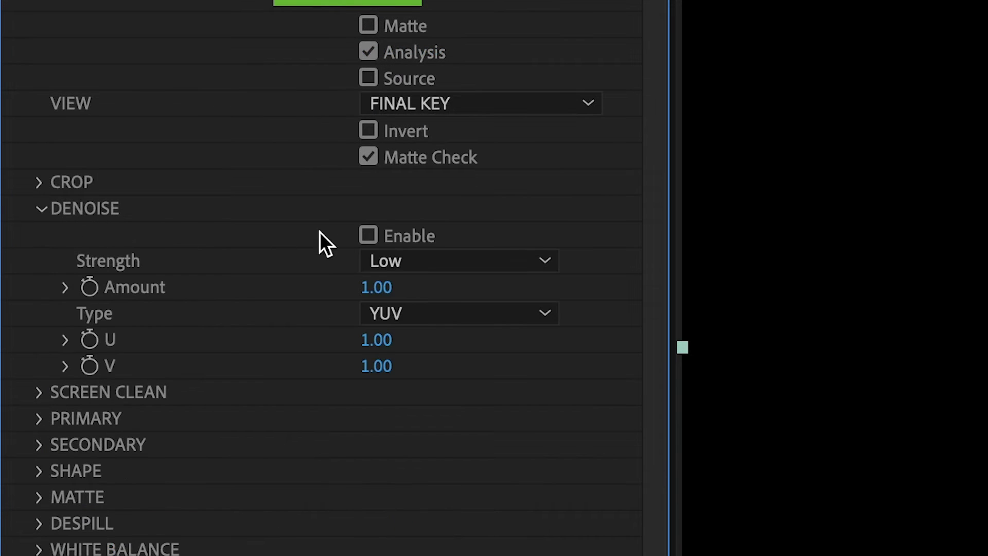
click(380, 259)
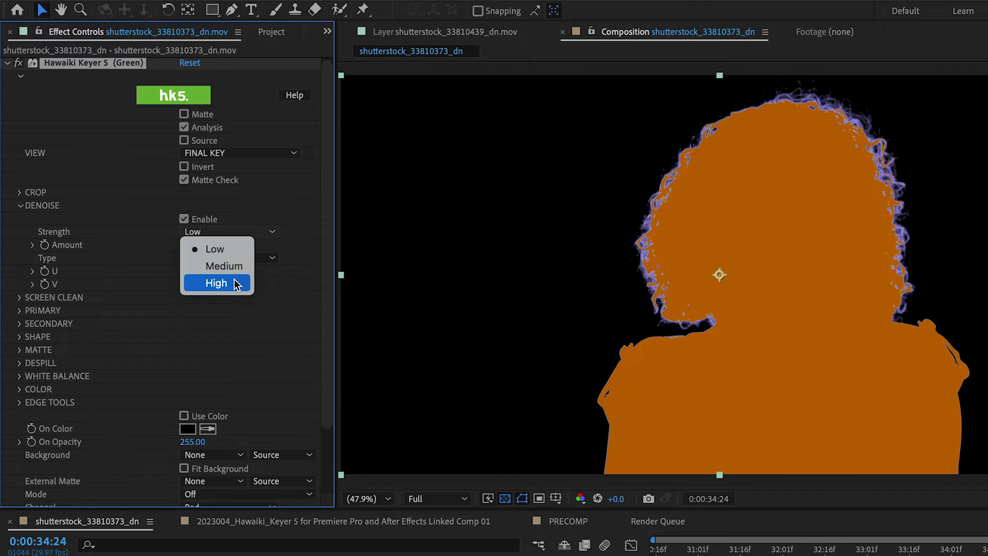
click(235, 282)
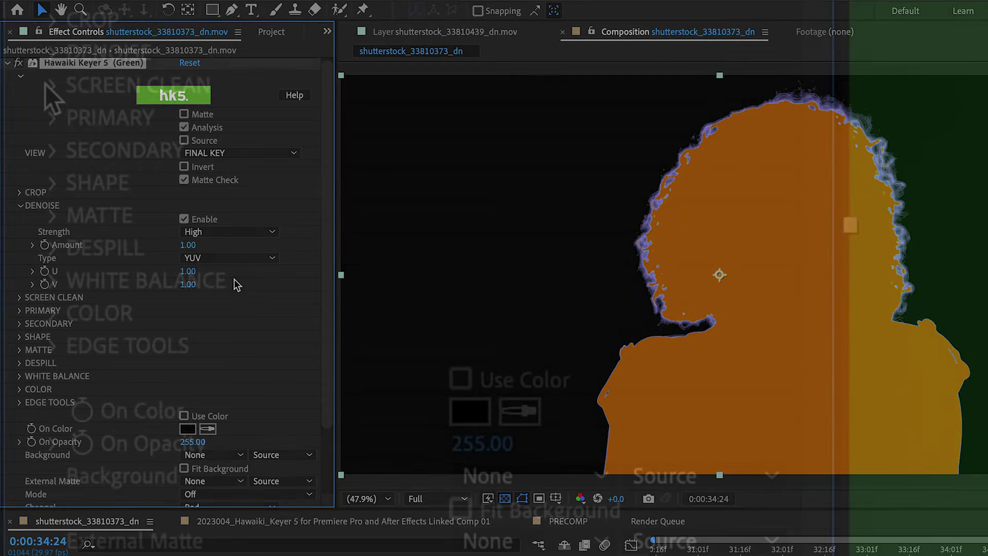
click(18, 218)
click(459, 117)
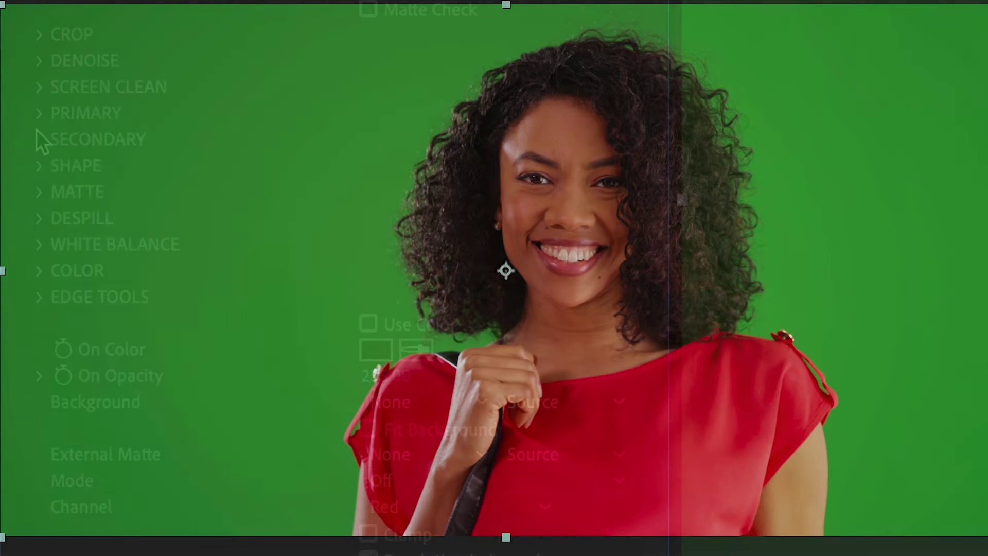
Resize the secondary key region box to fit around the woman
click(38, 137)
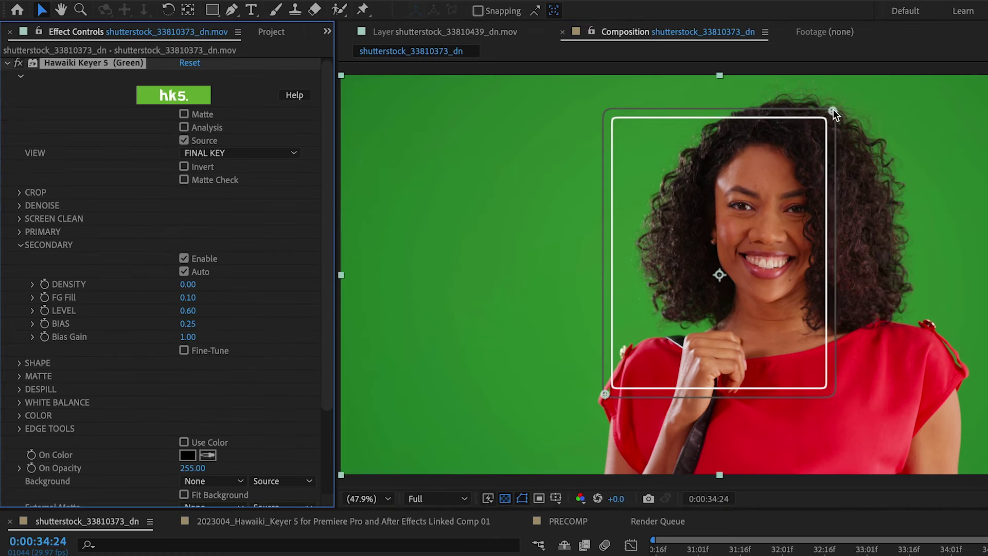
drag(832, 106, 959, 94)
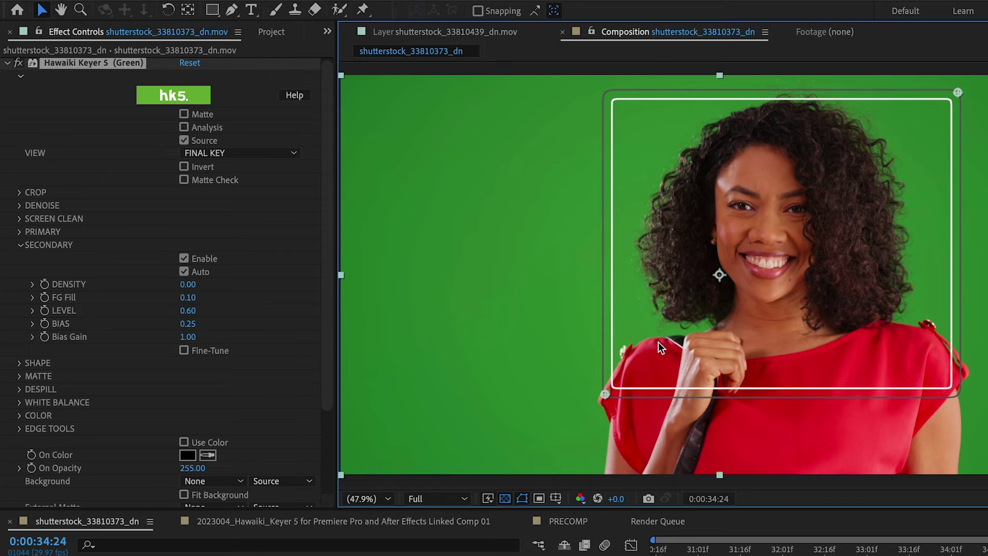
drag(599, 402, 842, 273)
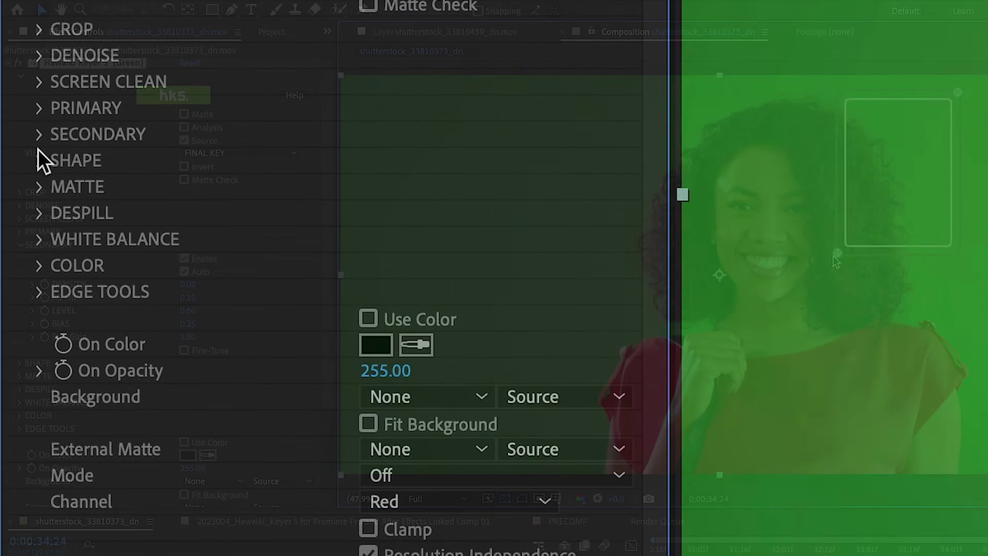
Enable a Shape matte reaching the frame bottom, tracked by AI Track on Faces, and play it
click(37, 159)
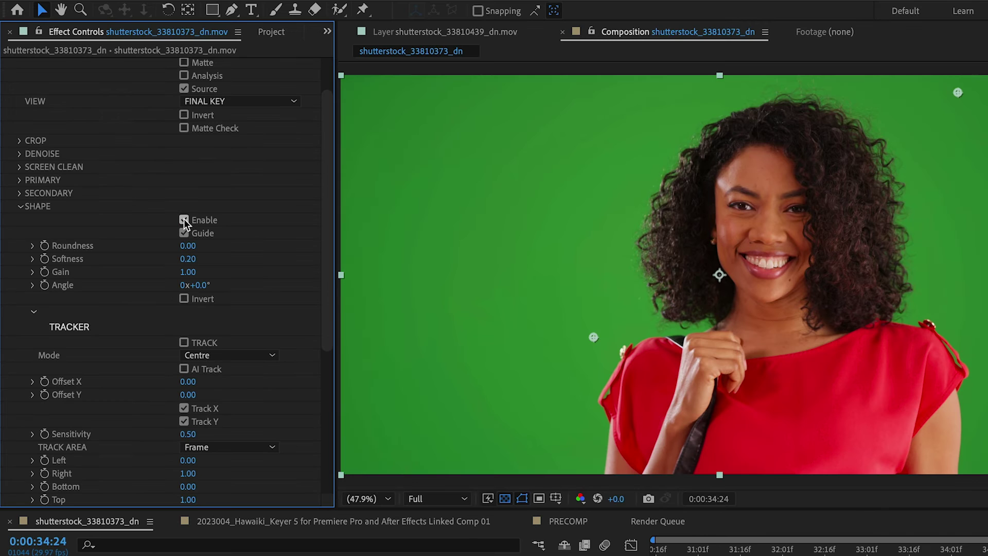
click(368, 83)
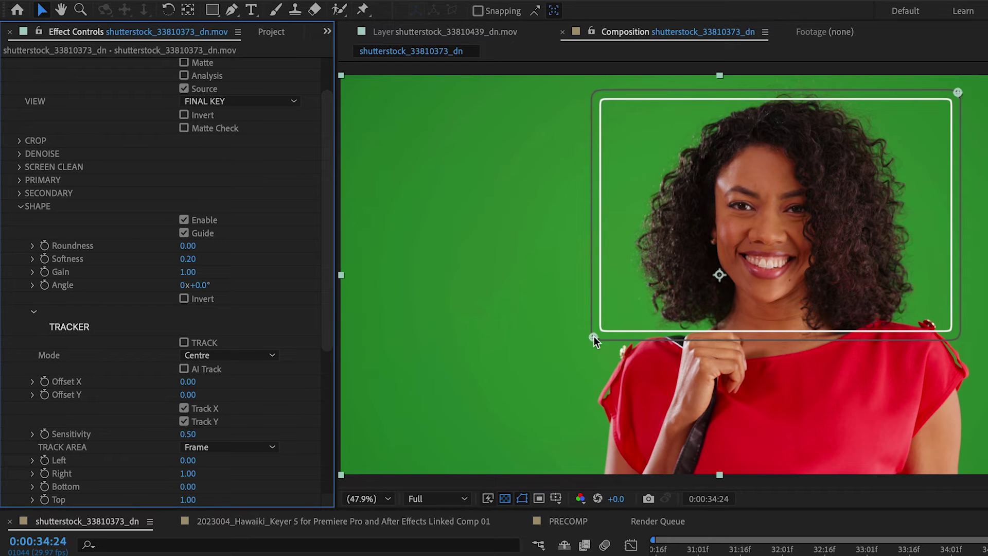
drag(594, 336, 577, 499)
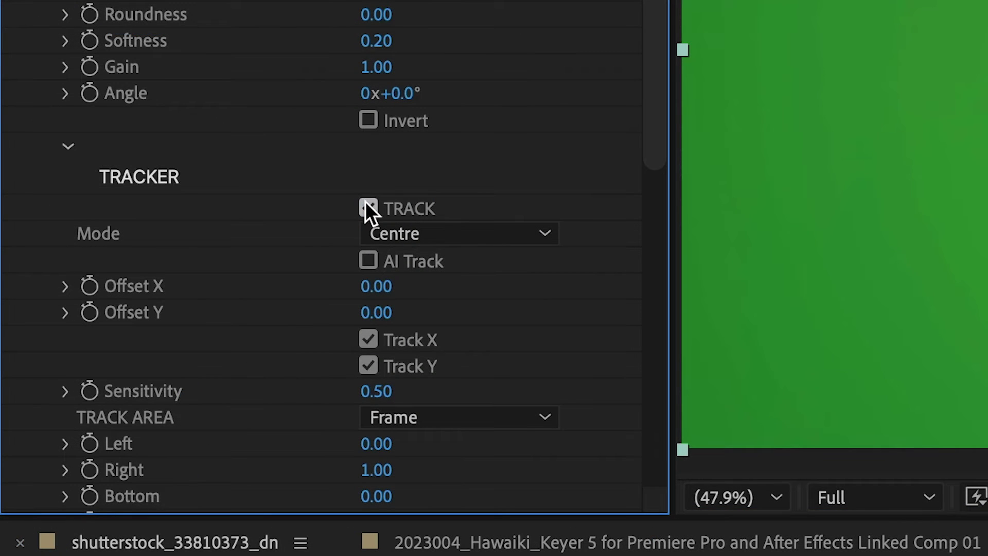
click(368, 208)
click(368, 261)
click(489, 287)
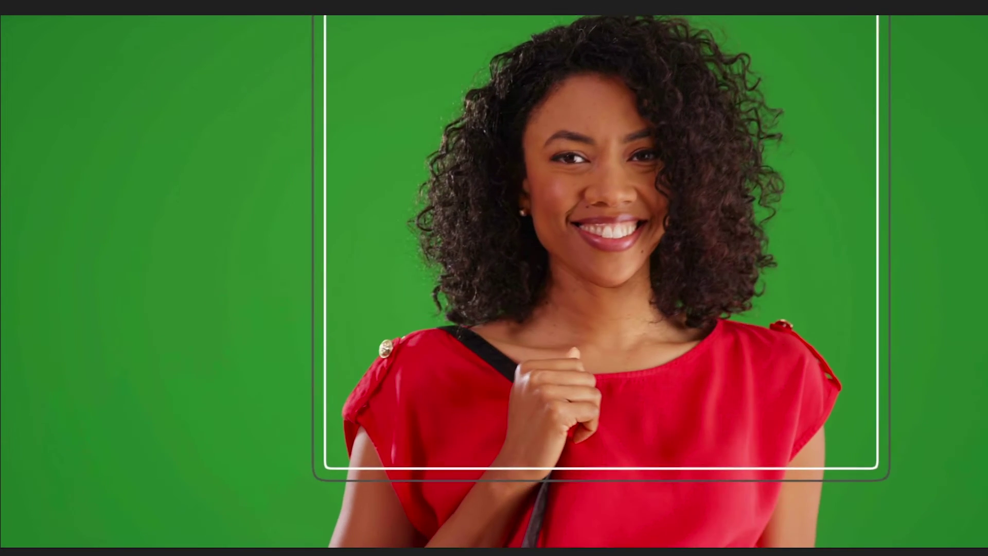
key(space)
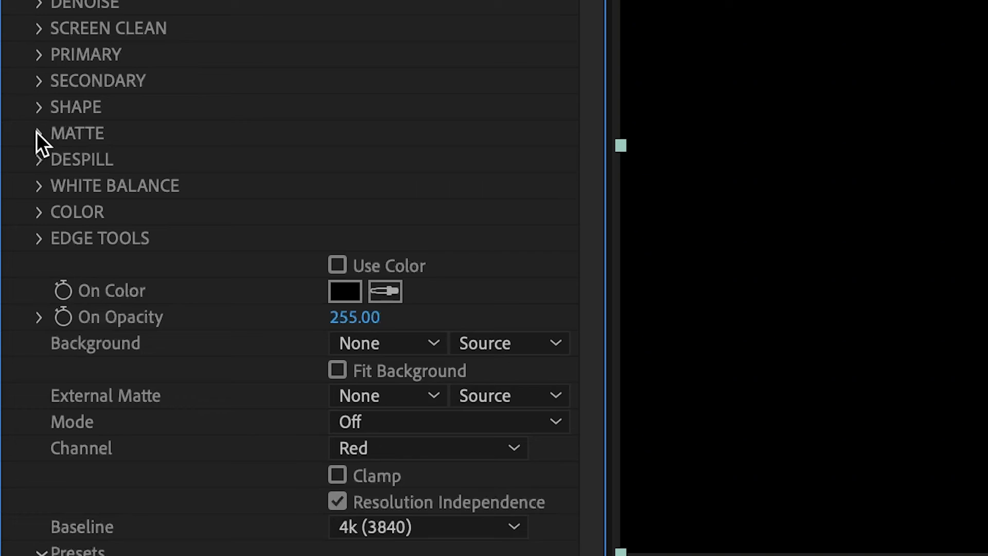
Enable Matte refinement with Gain 1.90 and raise Despill Brightness to 2.00
click(41, 134)
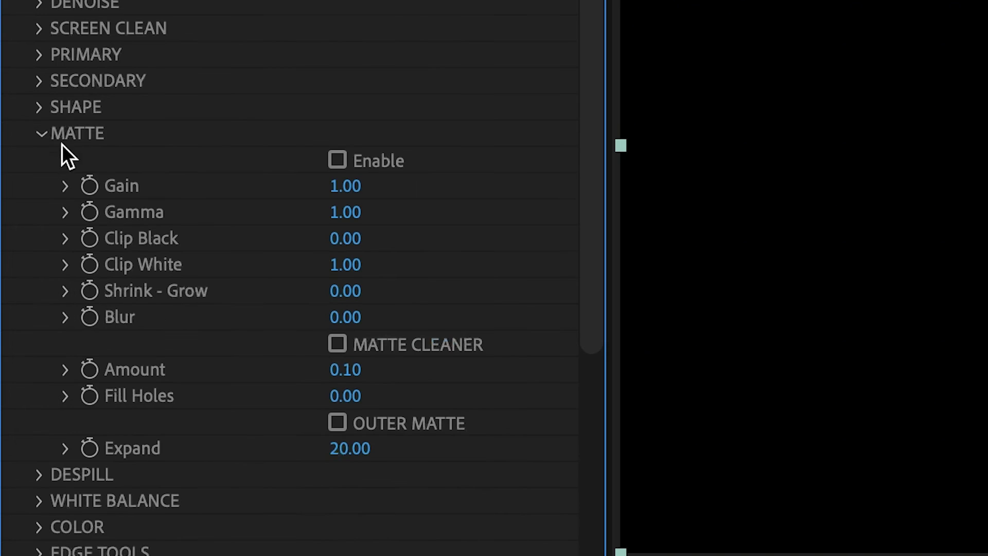
click(336, 161)
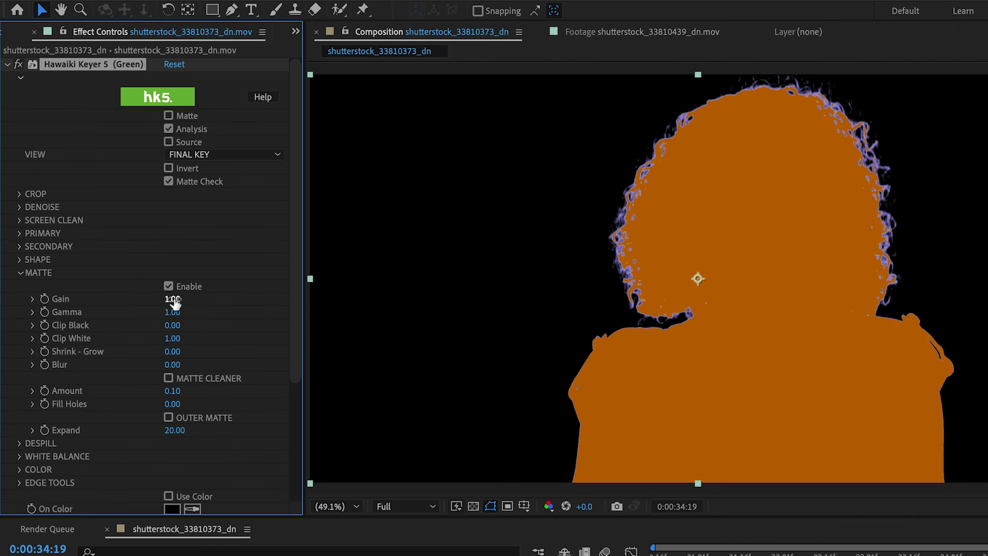
drag(186, 299, 194, 318)
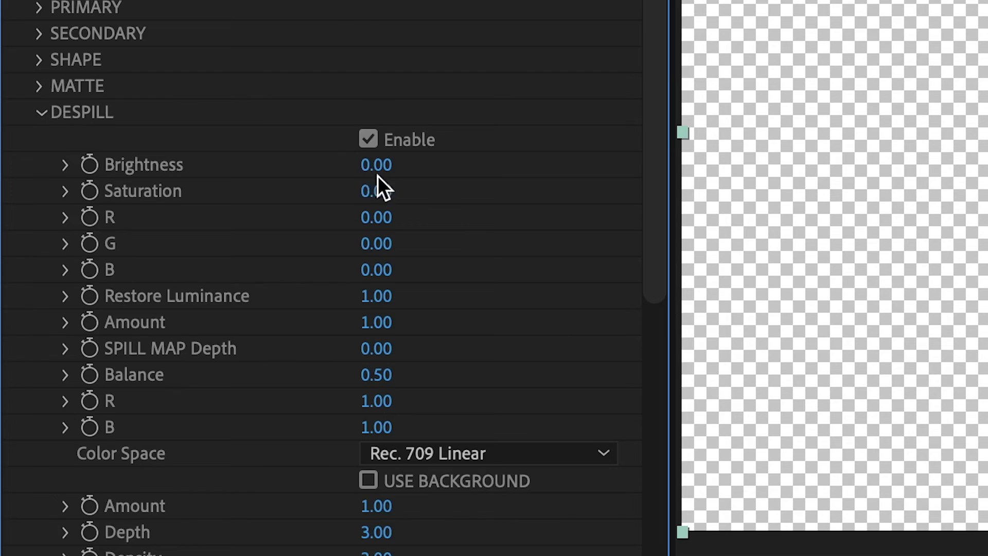
drag(377, 165, 809, 188)
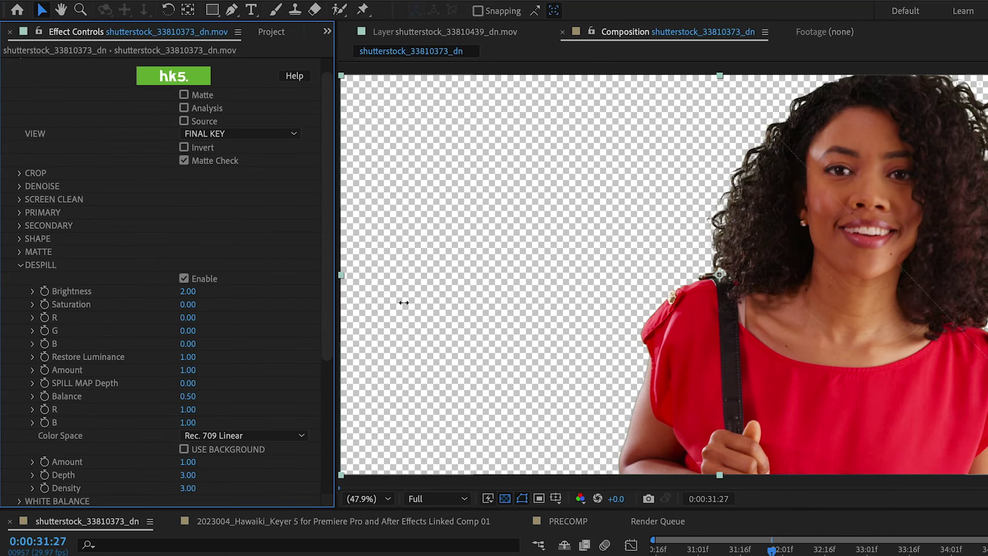
drag(404, 303, 455, 315)
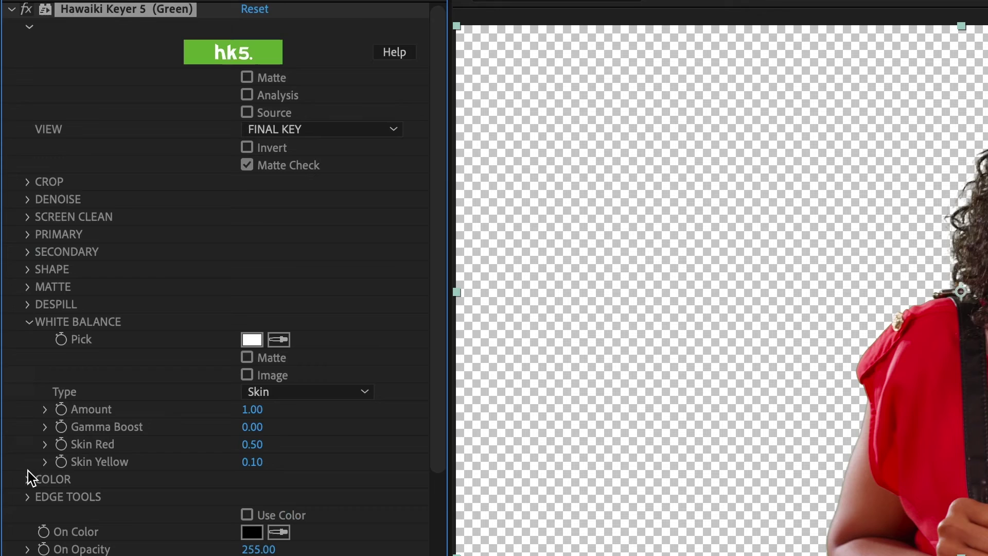
Enable Color correction and raise Exposure to 0.70
click(29, 477)
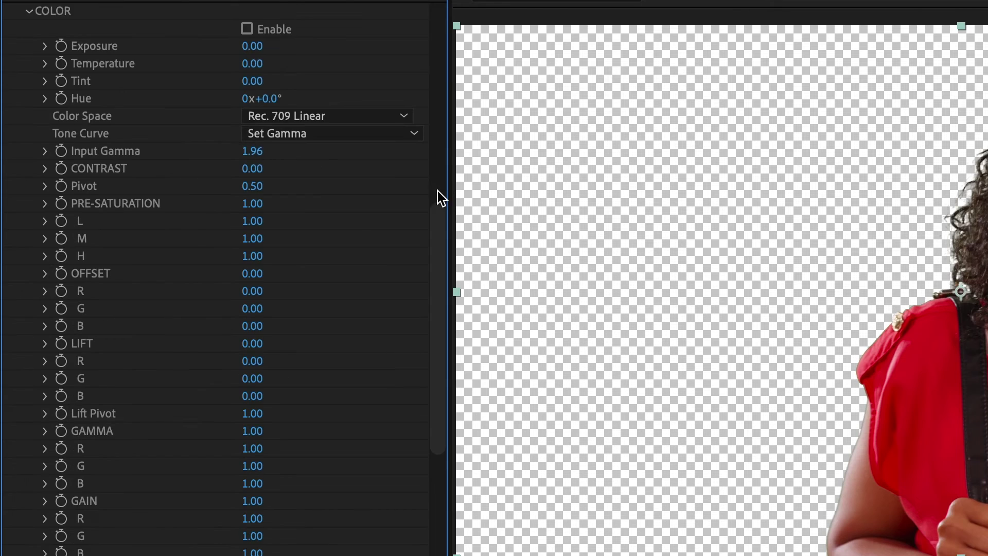
click(247, 29)
drag(248, 46, 261, 53)
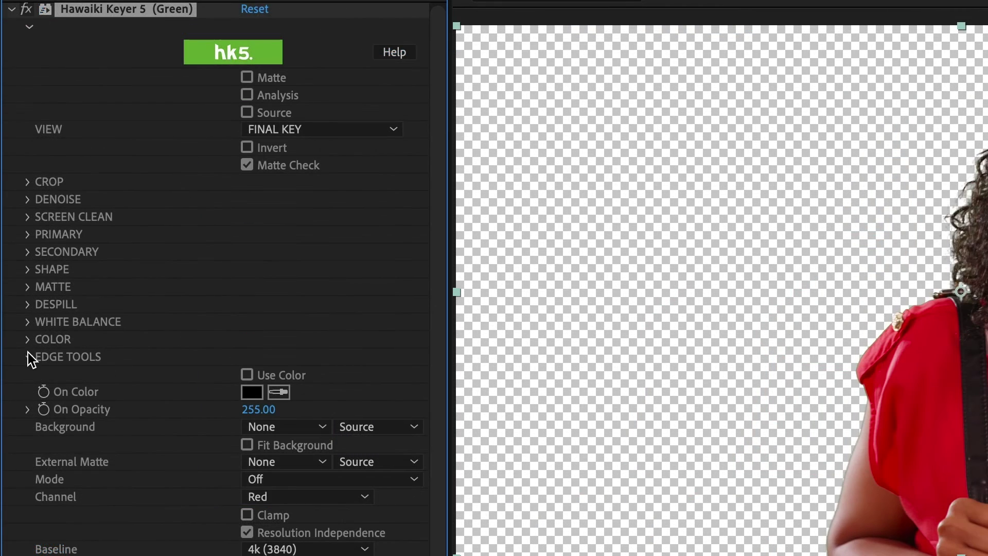
Apply Hawaiki Comp Tools 5 to the clip layer and set Light Wrap Amount to 1.00
click(28, 354)
scroll(209, 325, down, 6)
scroll(225, 319, up, 3)
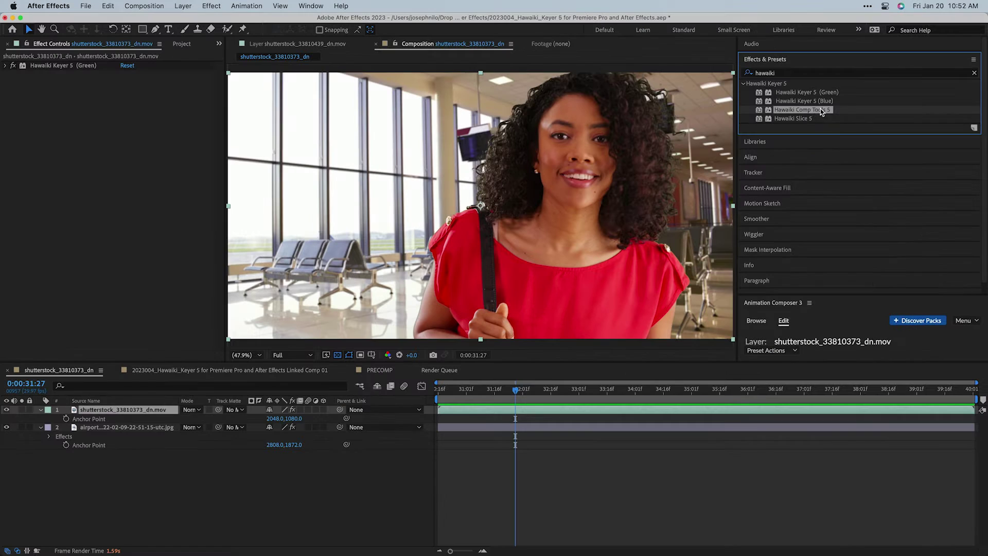
drag(803, 109, 112, 412)
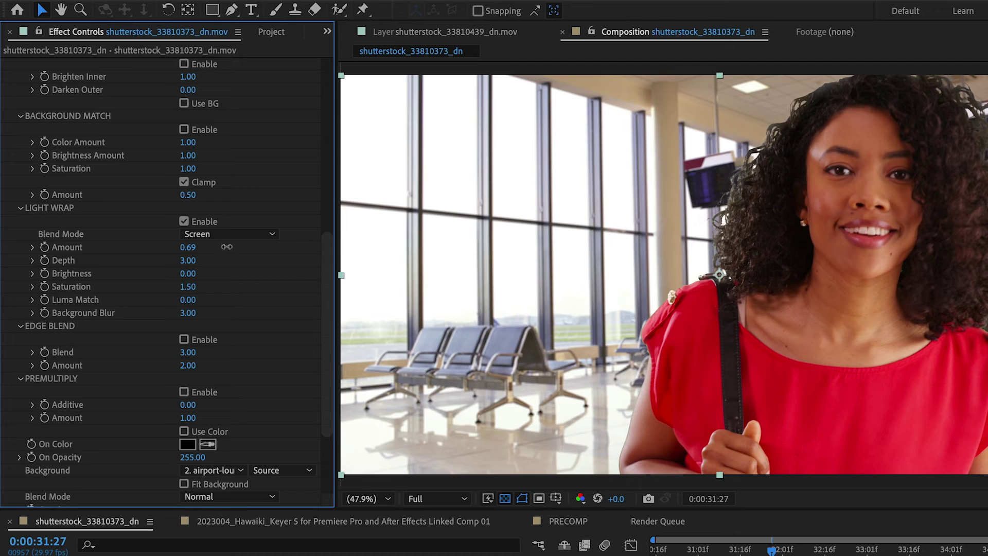
drag(227, 247, 202, 252)
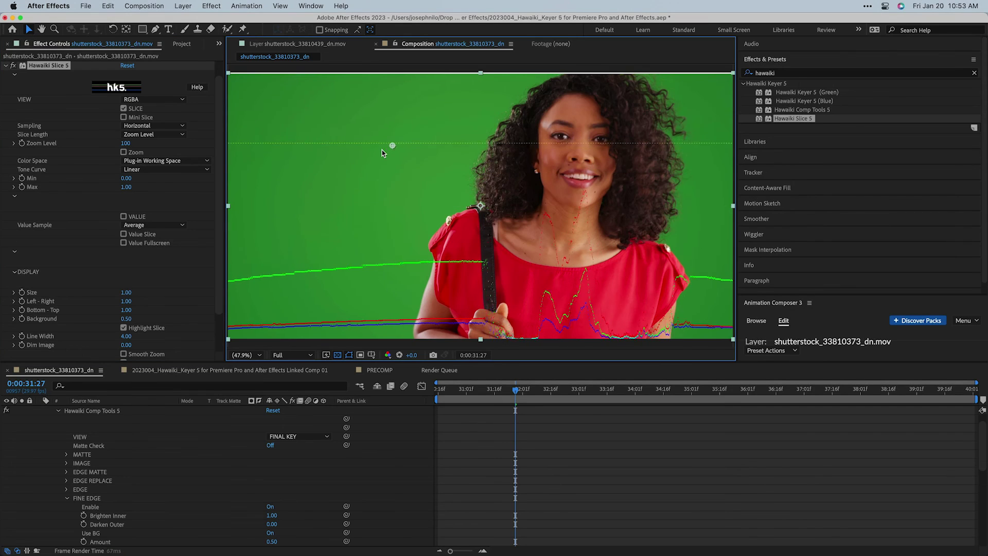
Move the Hawaiki Slice sample line lower in the frame to inspect the key's levels
drag(382, 153, 353, 147)
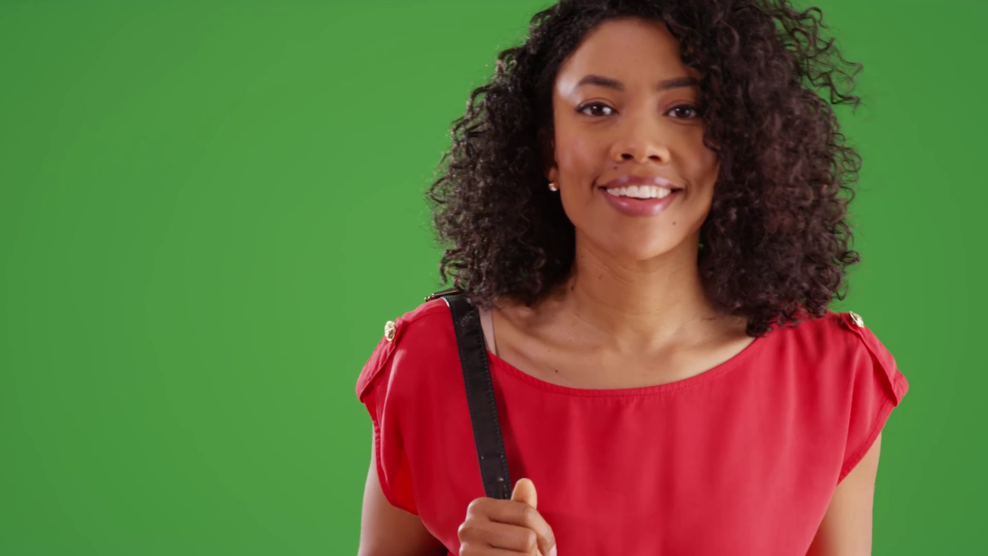